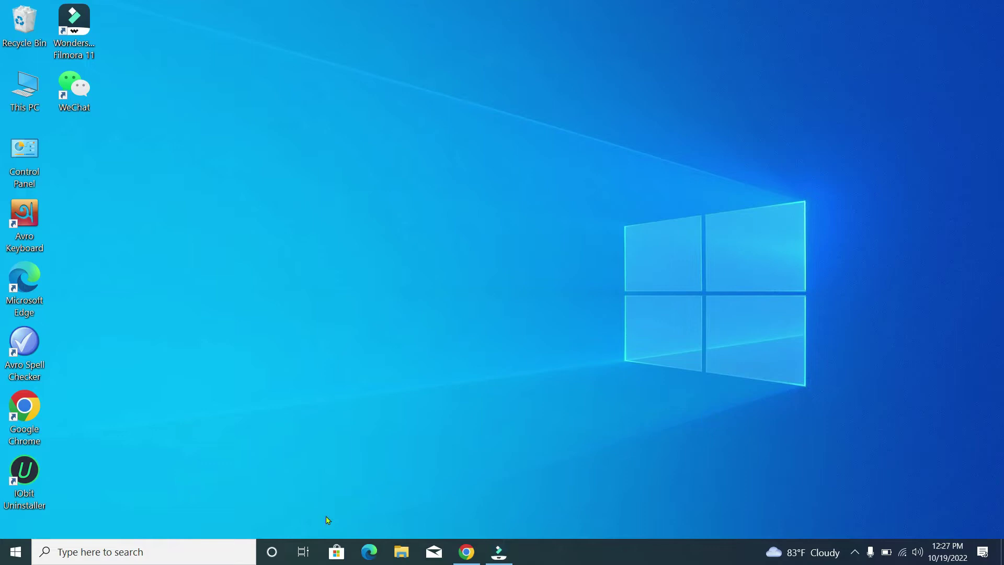
# Find Word 2016 through taskbar search and start a blank document.
pyautogui.click(140, 555)
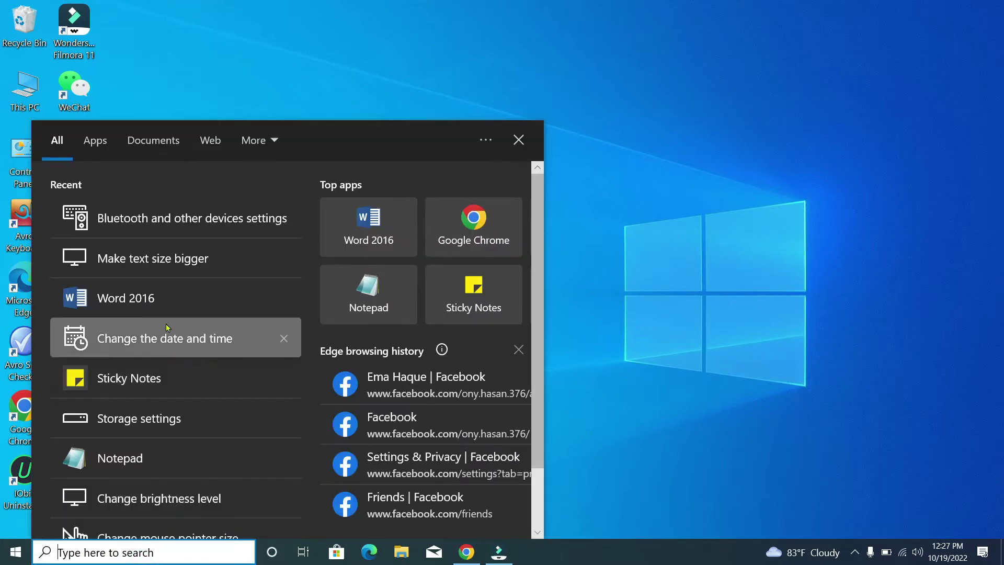
pyautogui.click(167, 309)
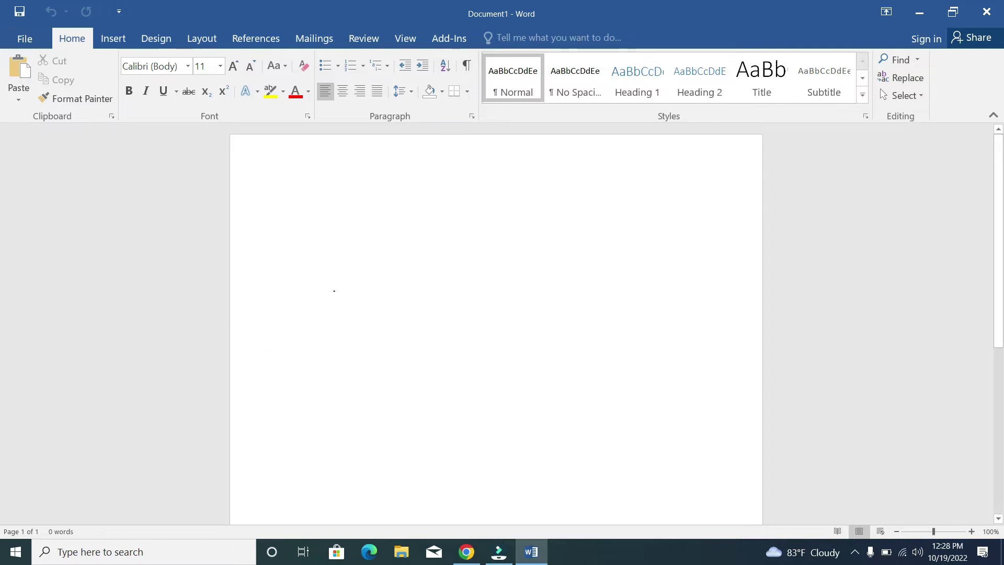
# Draw a straight Line shape across the top of the page and apply the thick black shape style.
pyautogui.click(114, 37)
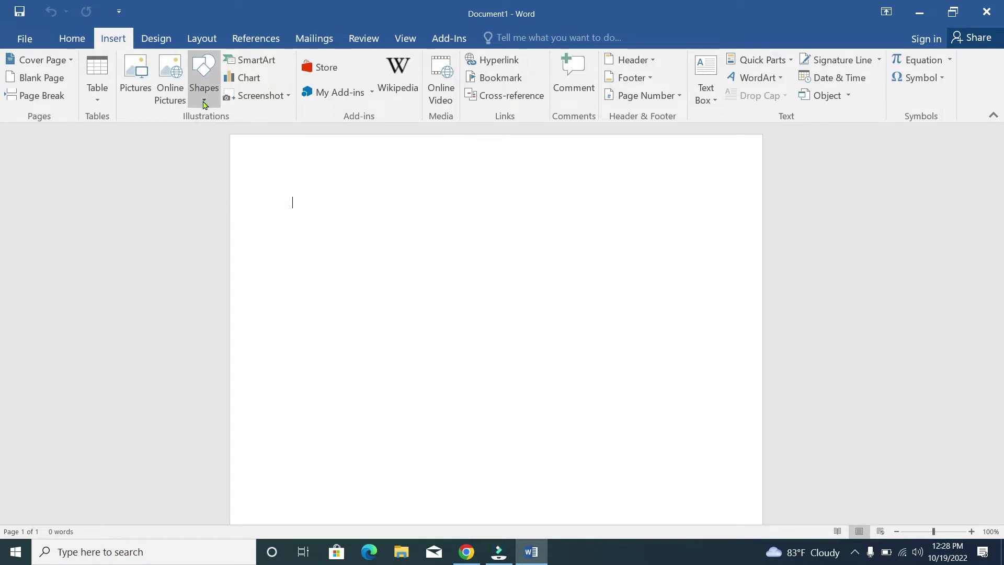
pyautogui.click(203, 105)
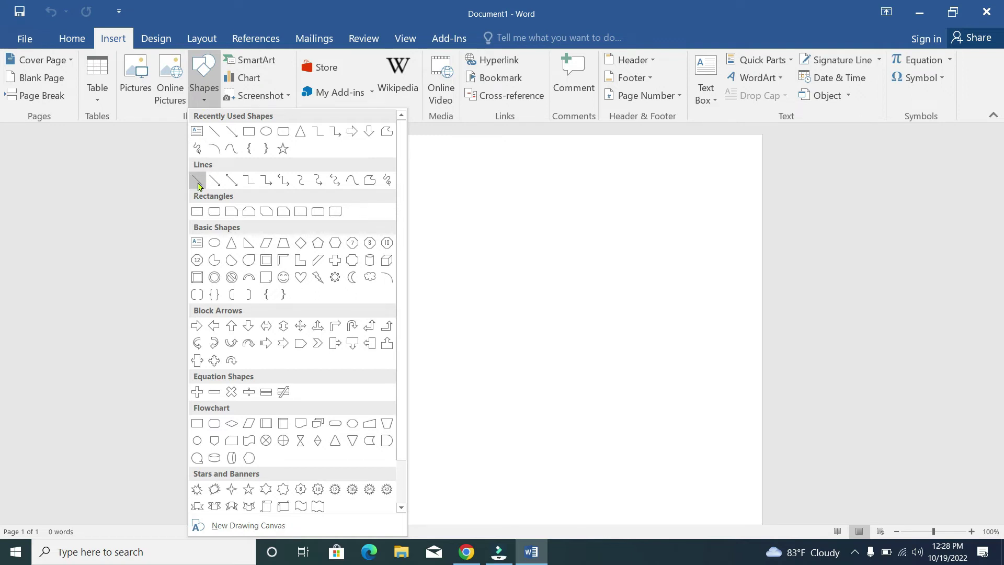
pyautogui.click(199, 180)
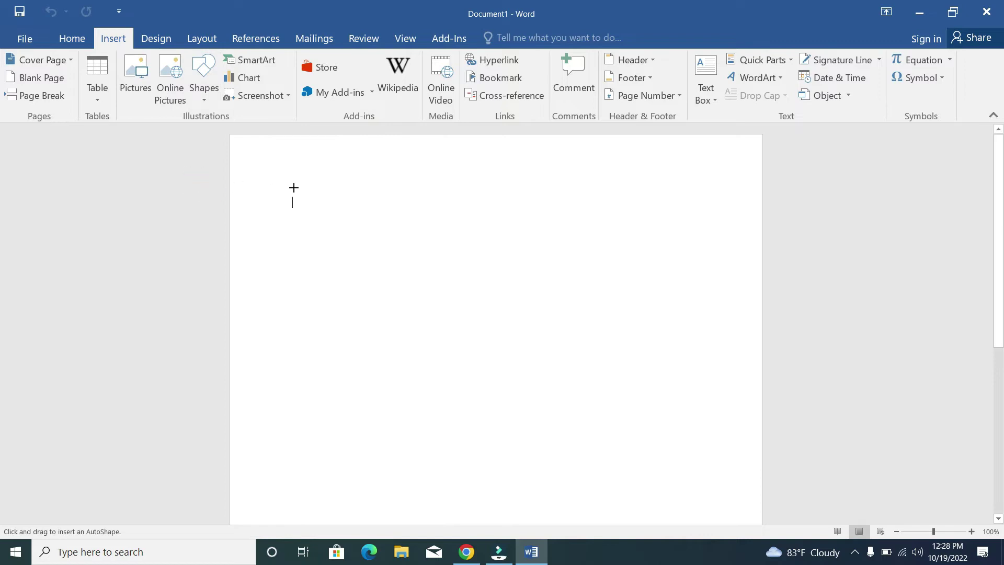
pyautogui.moveTo(319, 227); pyautogui.dragTo(620, 226)
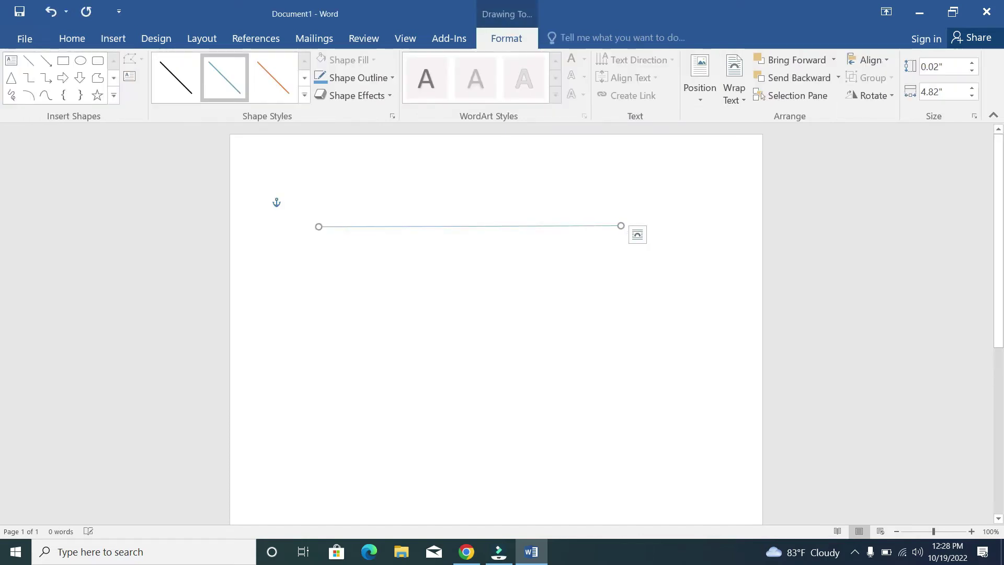
pyautogui.click(304, 95)
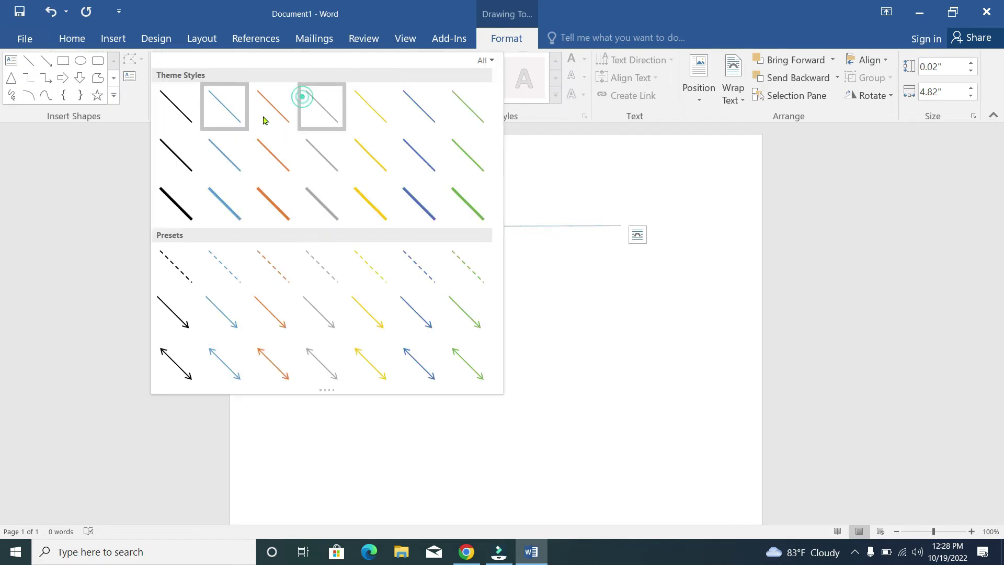
pyautogui.click(182, 199)
pyautogui.click(317, 271)
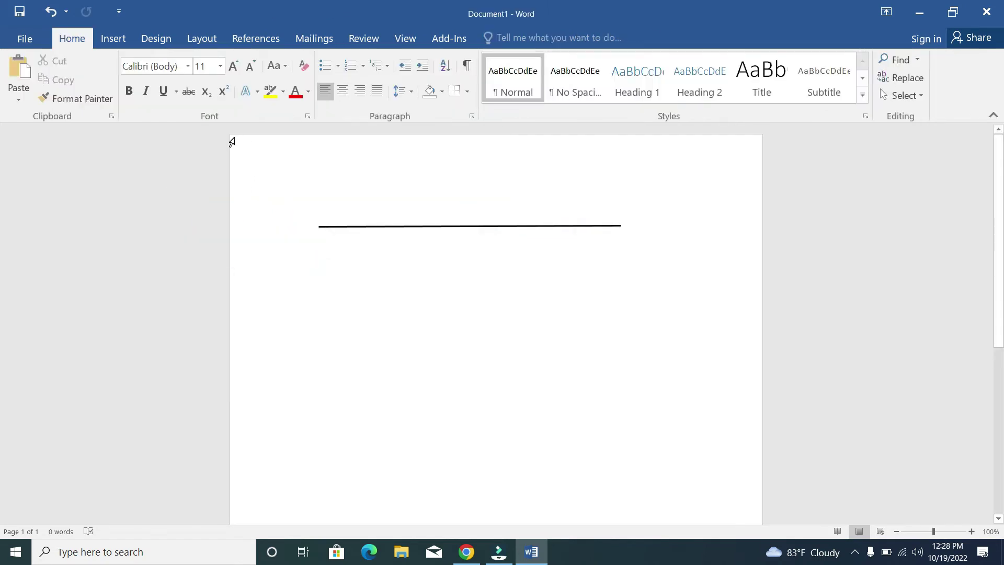
# Draw a straight Line shape downward beneath the first line's left end and apply the thick black style.
pyautogui.click(114, 38)
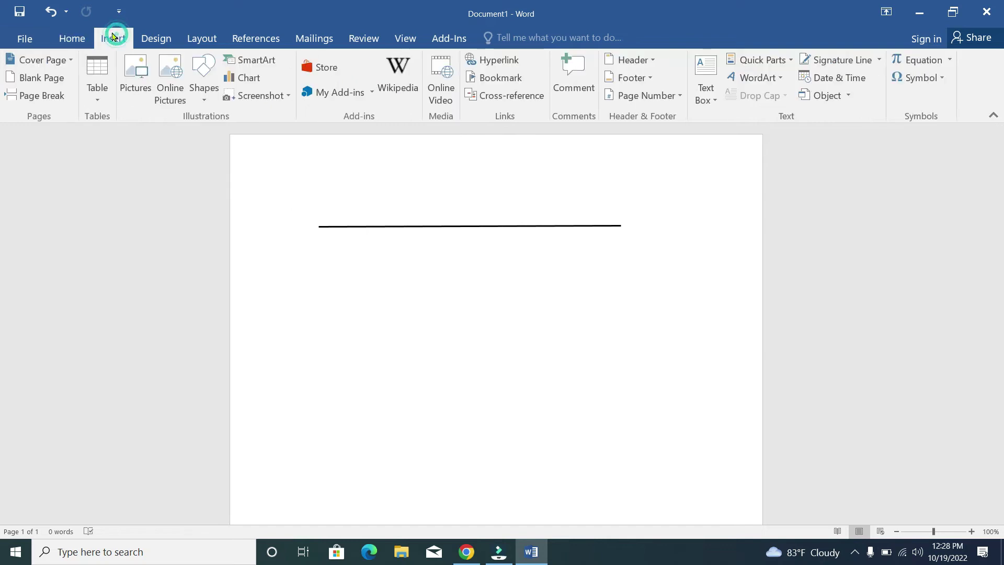
pyautogui.click(207, 98)
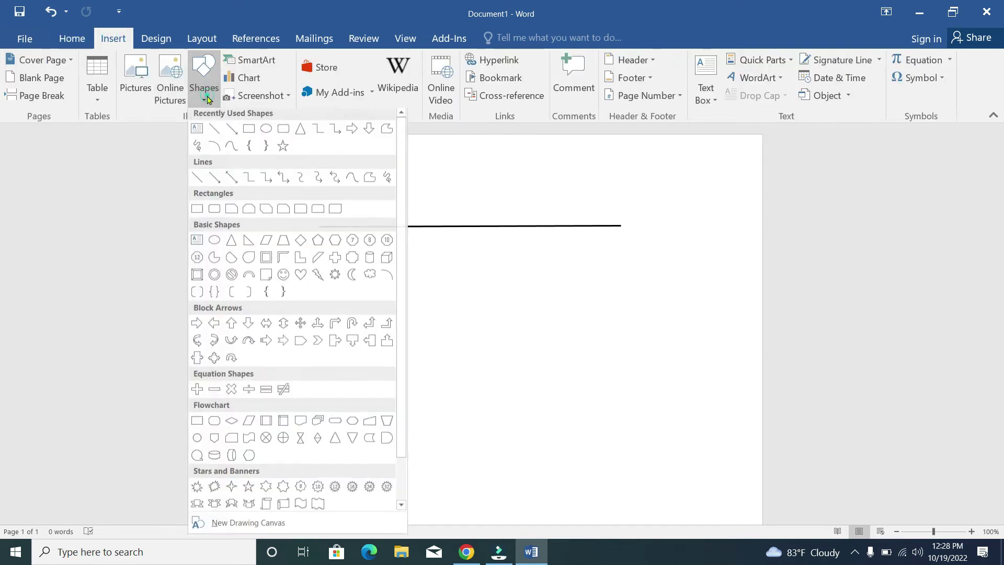
pyautogui.click(198, 181)
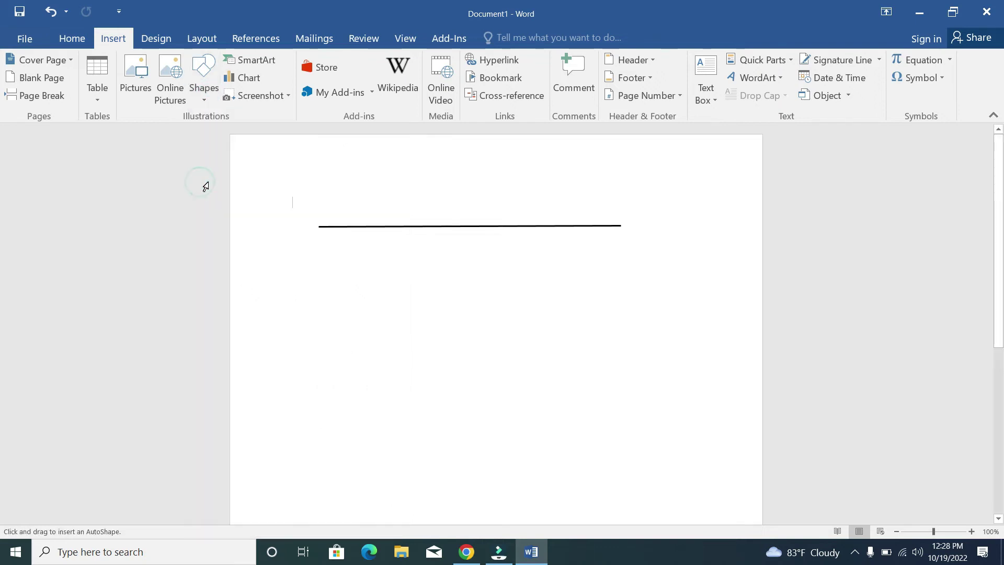
pyautogui.moveTo(318, 259); pyautogui.dragTo(313, 422)
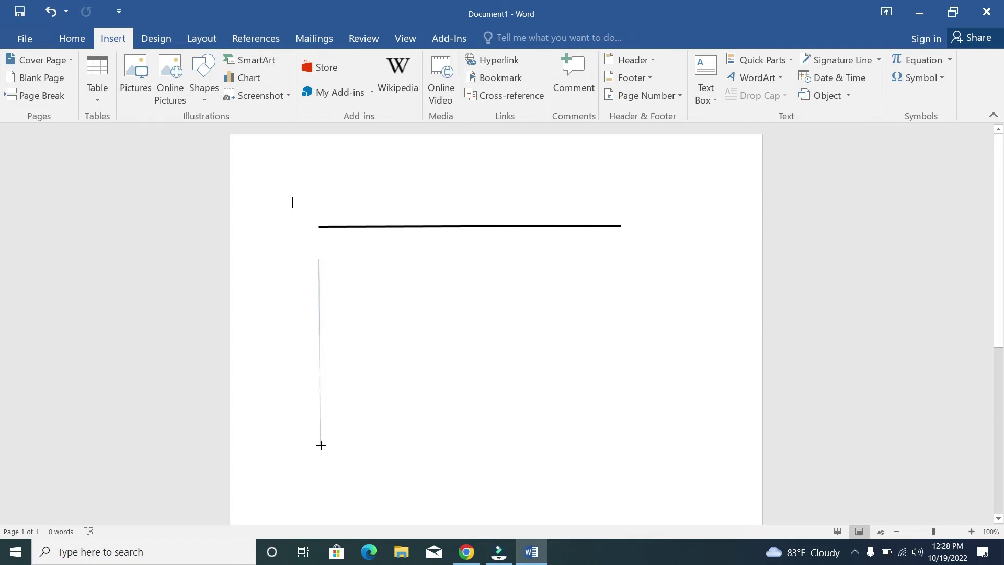
pyautogui.moveTo(313, 422); pyautogui.dragTo(318, 466)
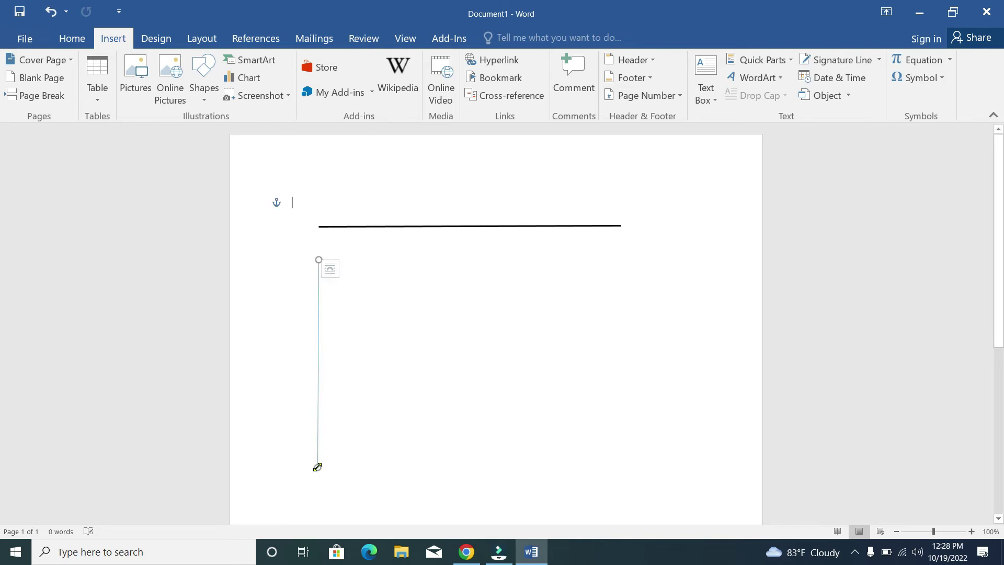
pyautogui.click(304, 96)
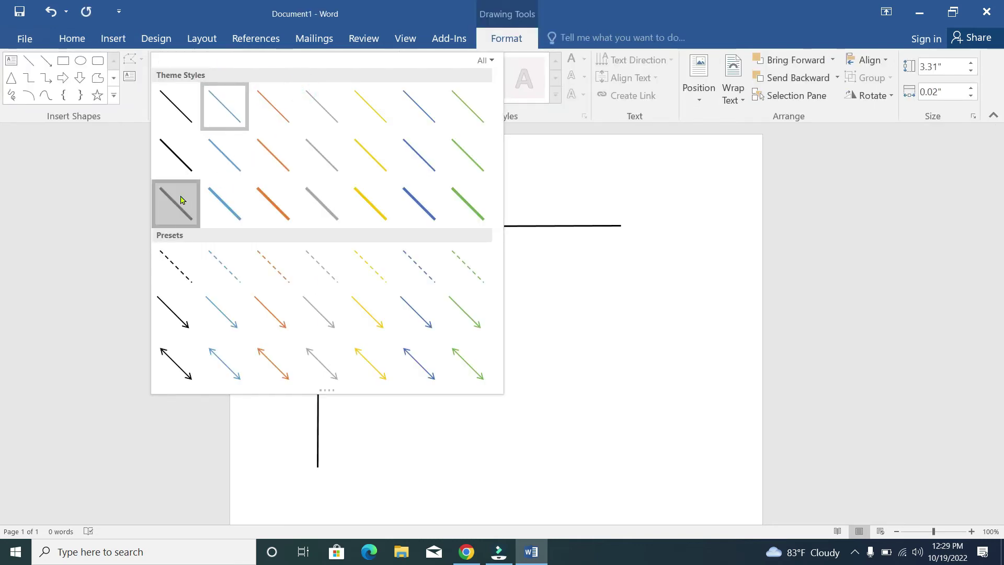
pyautogui.click(180, 200)
pyautogui.click(419, 345)
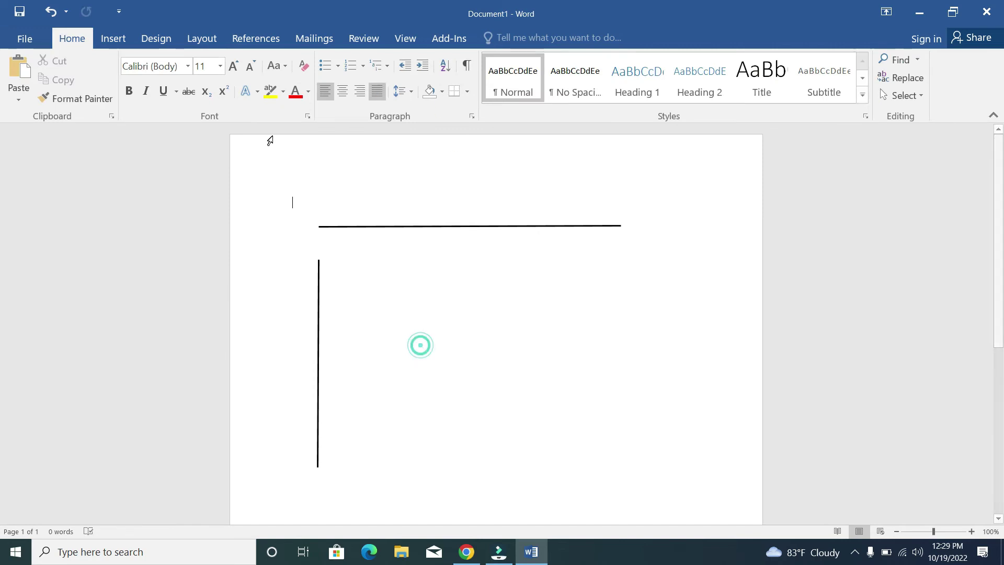
# Draw a horizontal Line shape right of the vertical line, below the first, and style it thick black.
pyautogui.click(113, 39)
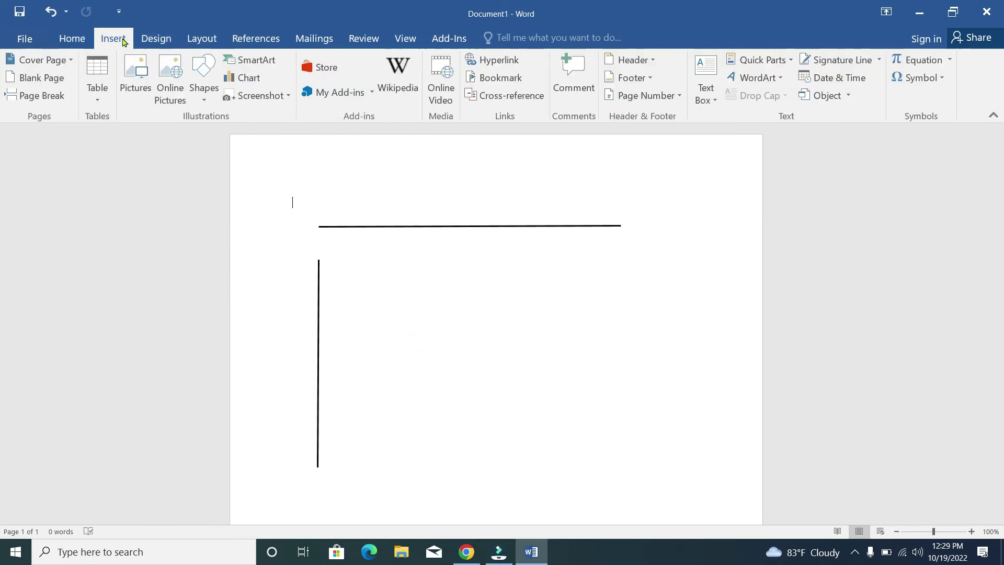
pyautogui.click(205, 91)
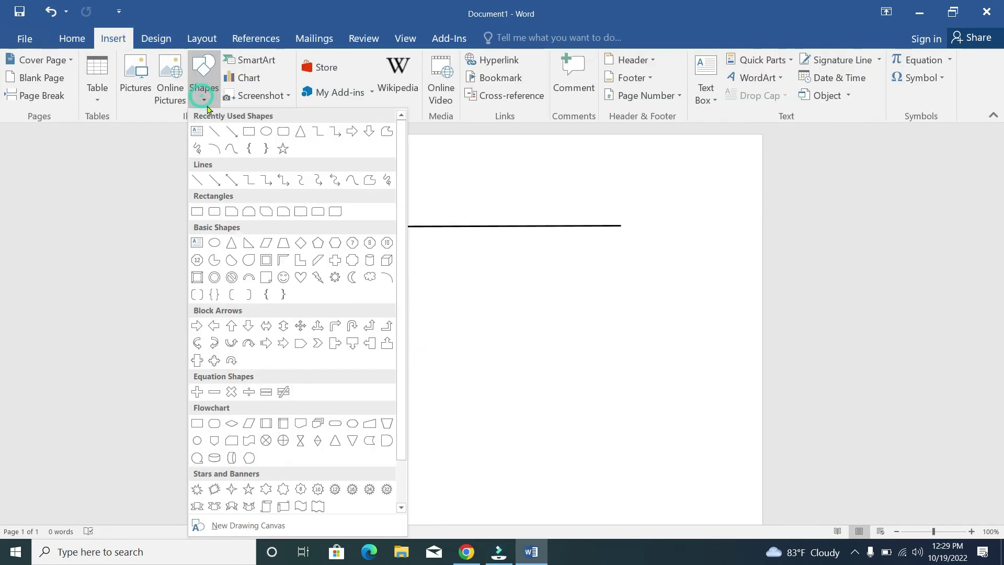
pyautogui.click(198, 174)
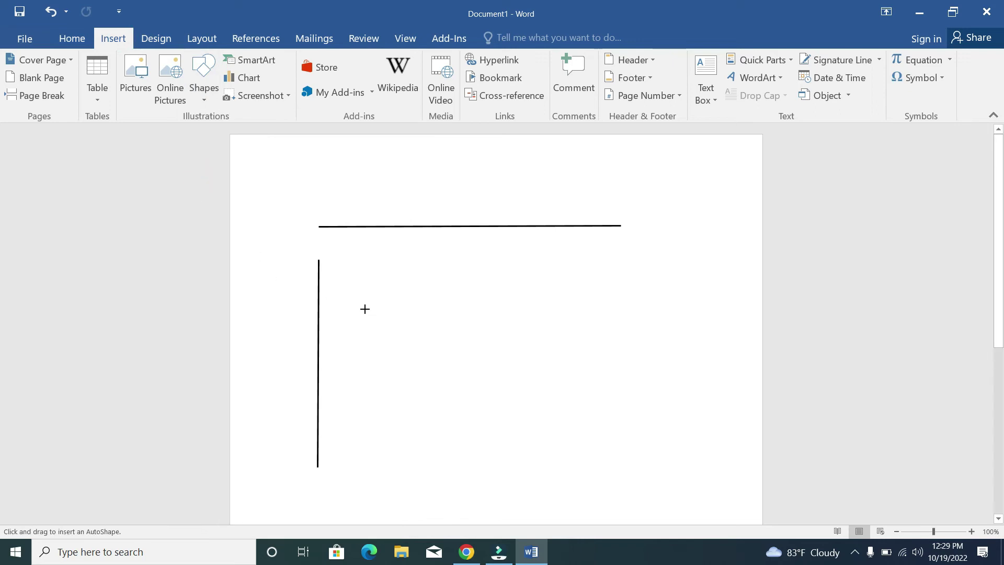
pyautogui.moveTo(363, 298); pyautogui.dragTo(633, 299)
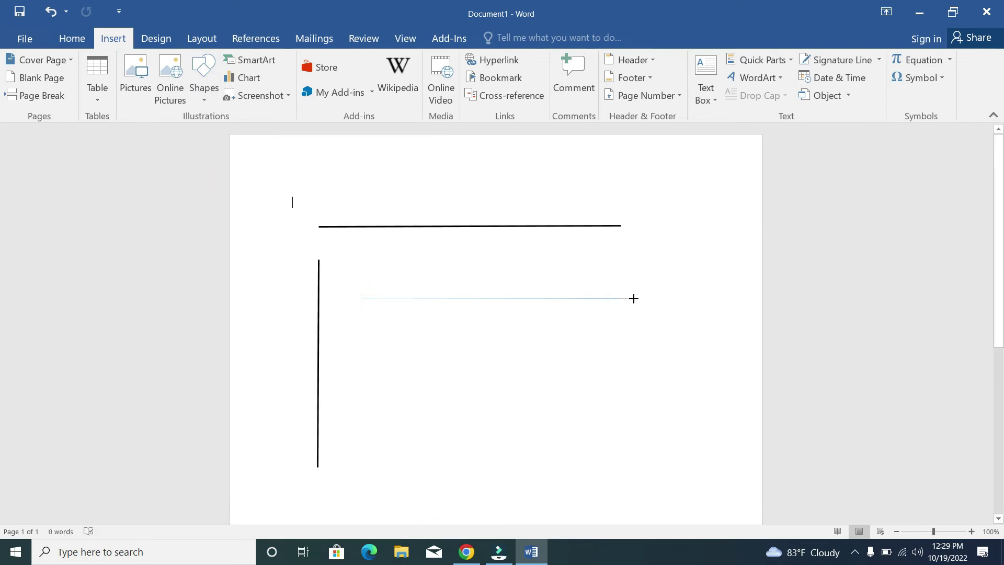
pyautogui.moveTo(634, 298); pyautogui.dragTo(636, 298)
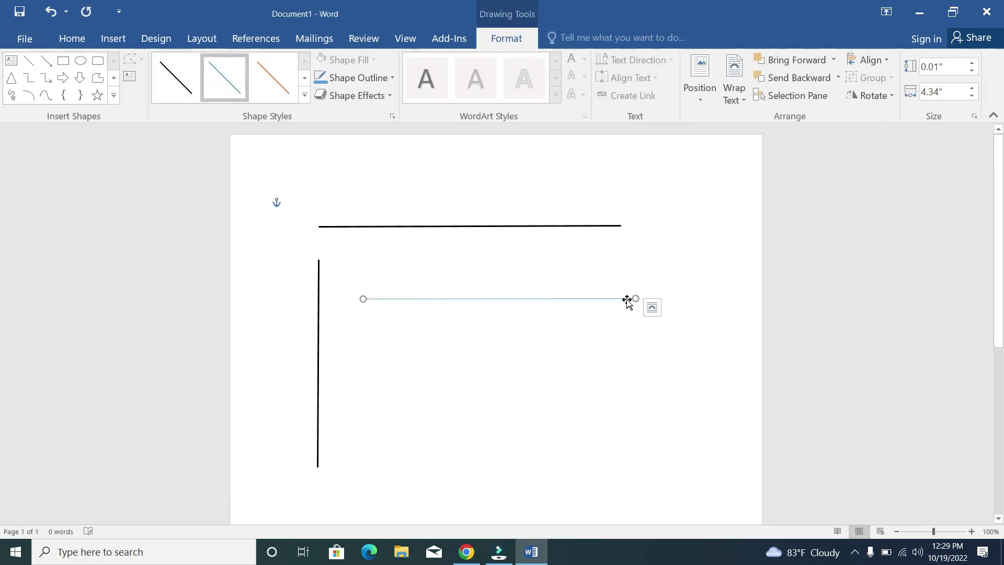
pyautogui.click(300, 95)
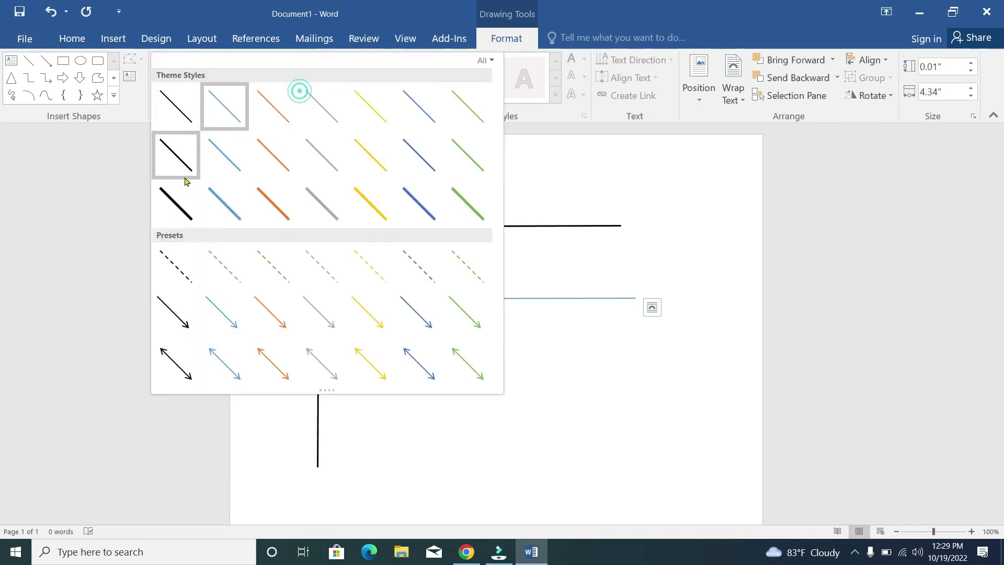
pyautogui.click(182, 205)
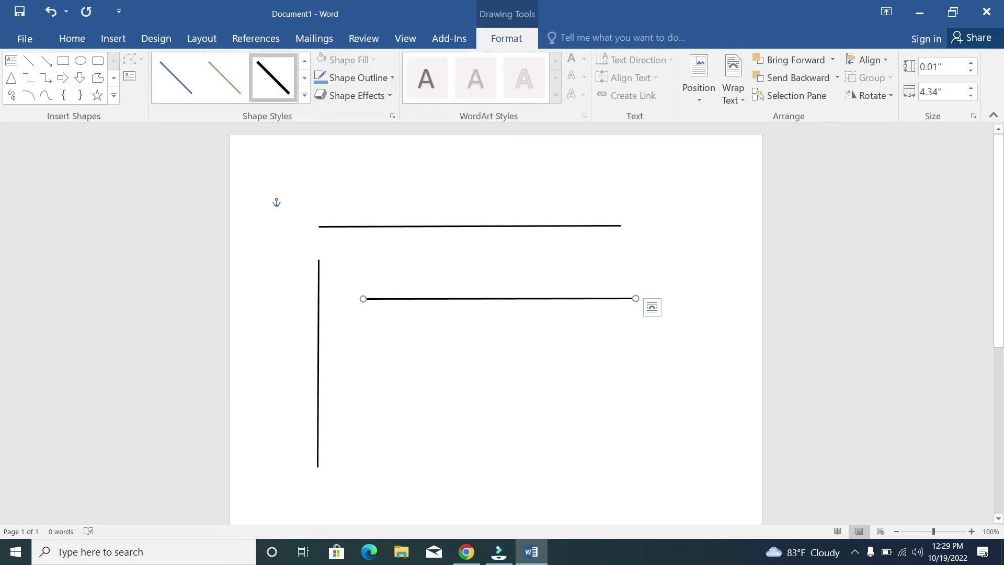
pyautogui.click(593, 449)
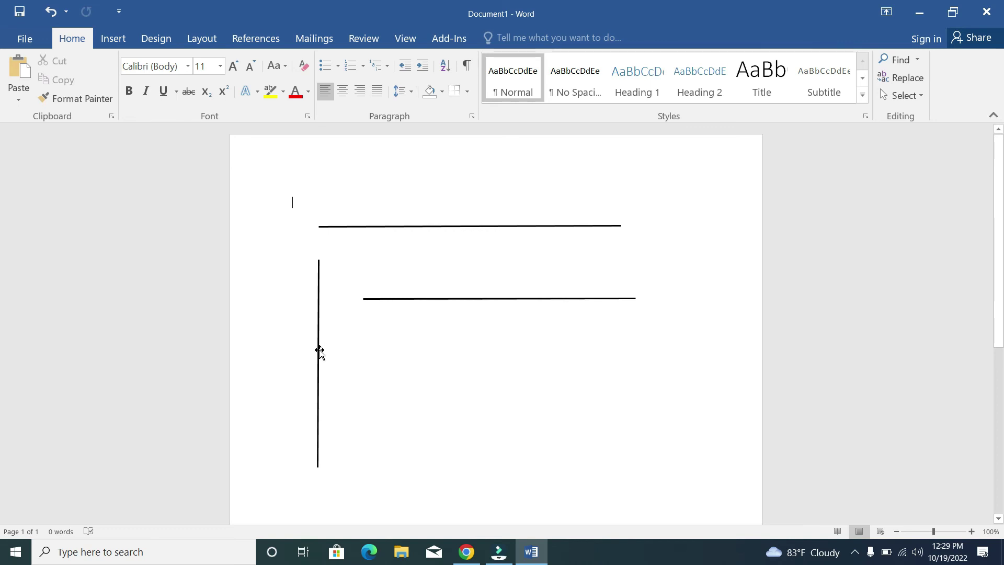
# Nudge the vertical line left, then move the lower horizontal line left and up beside it.
pyautogui.moveTo(319, 351); pyautogui.dragTo(299, 346)
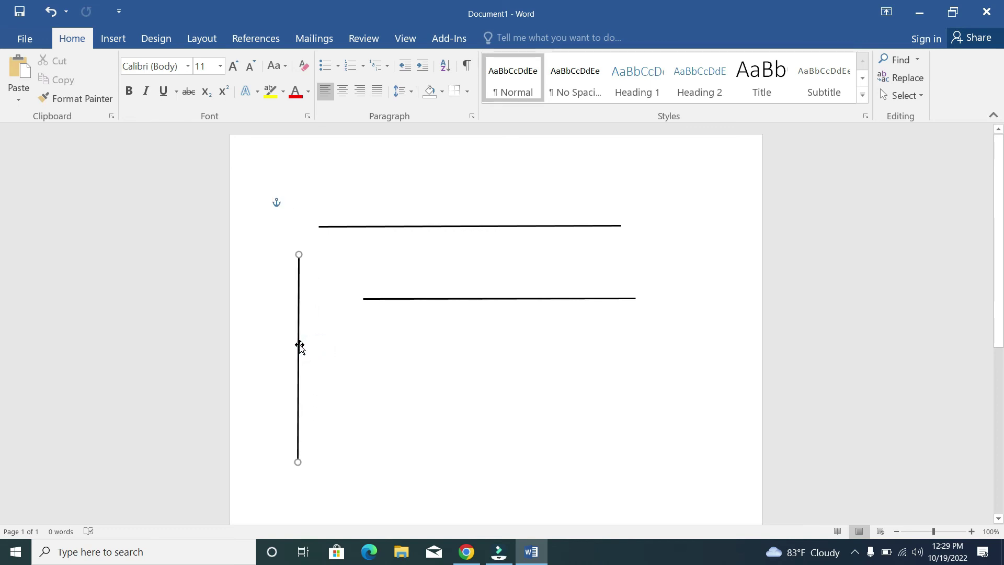
pyautogui.click(477, 302)
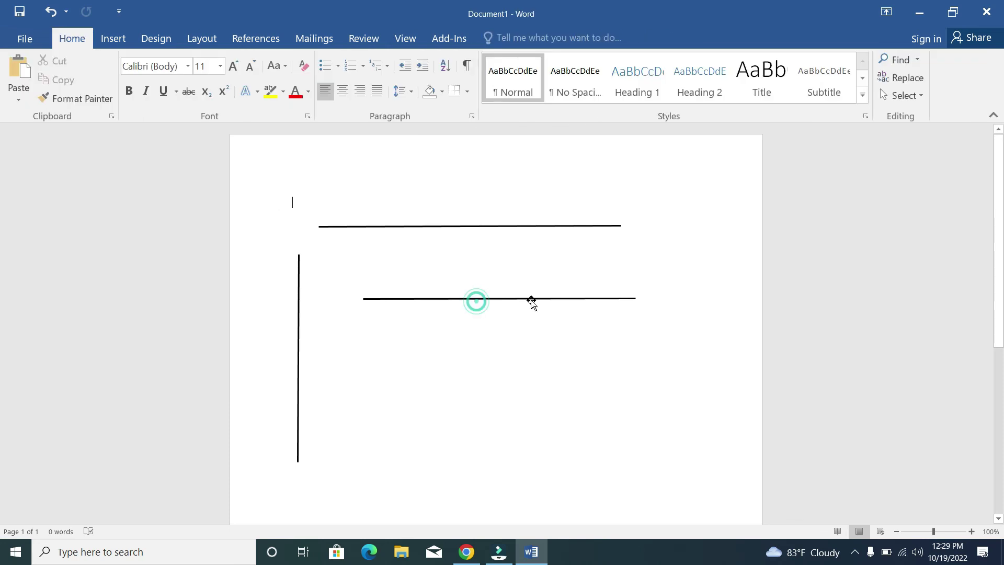
pyautogui.moveTo(515, 299); pyautogui.dragTo(477, 289)
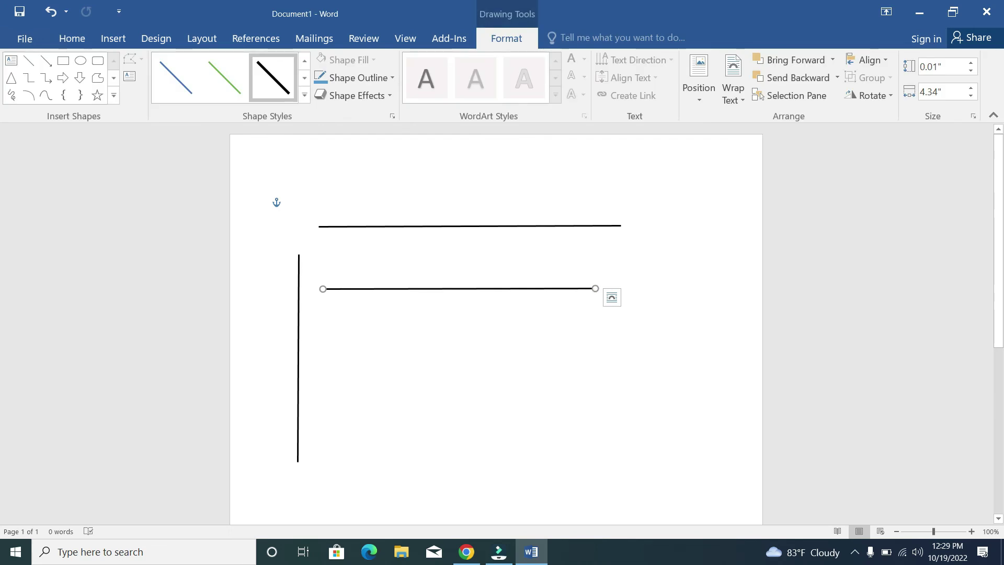
pyautogui.click(687, 393)
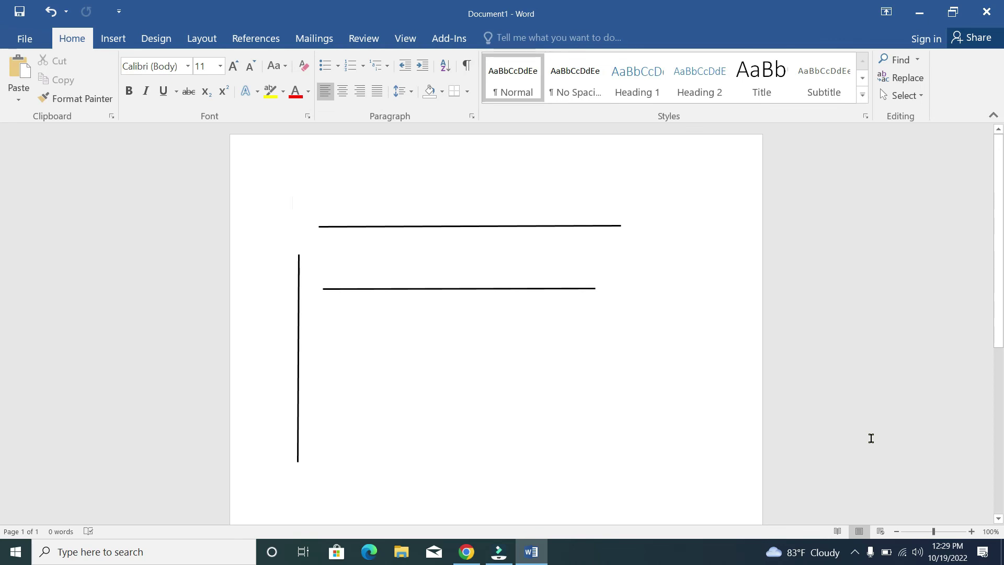